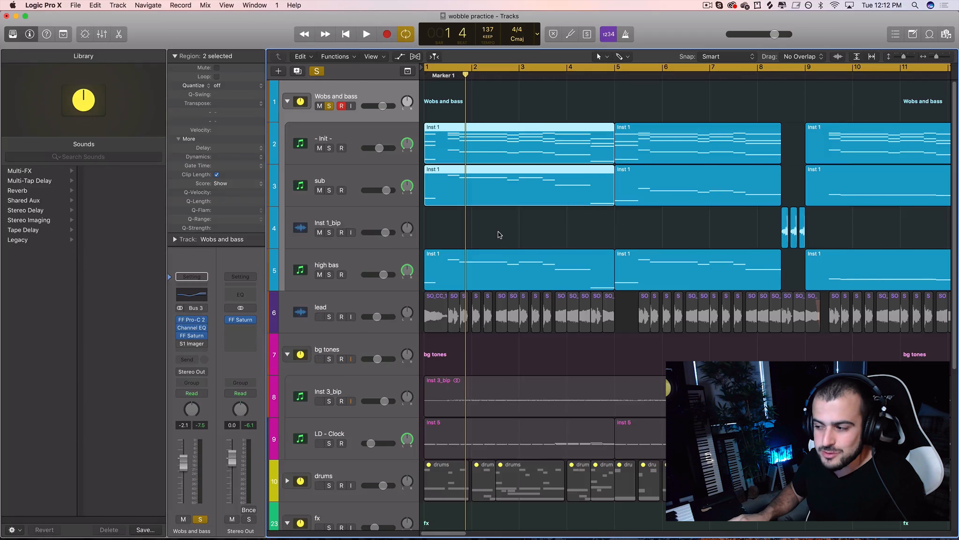
# Look at the Serum instrument on the - Init - track and close its window
pyautogui.scroll(-1, 502, 233)
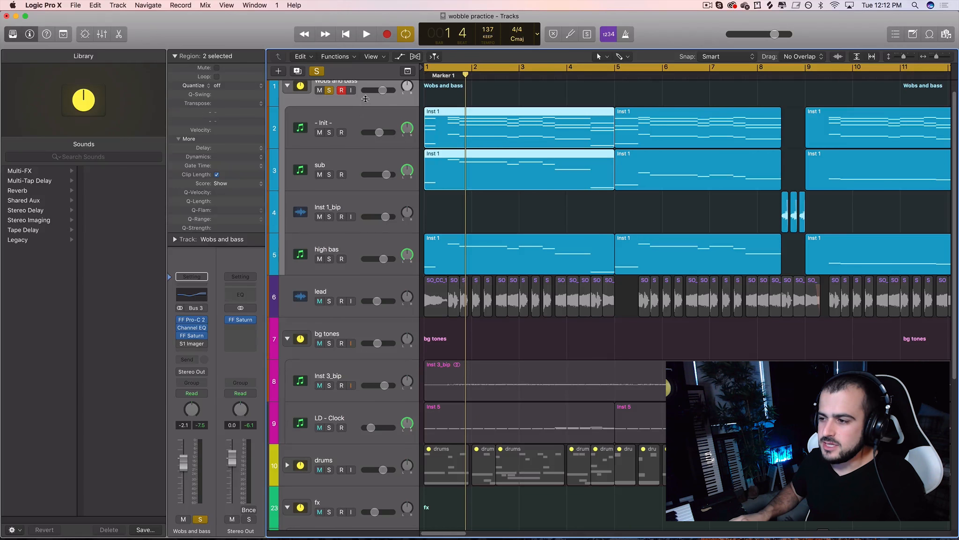
pyautogui.click(354, 119)
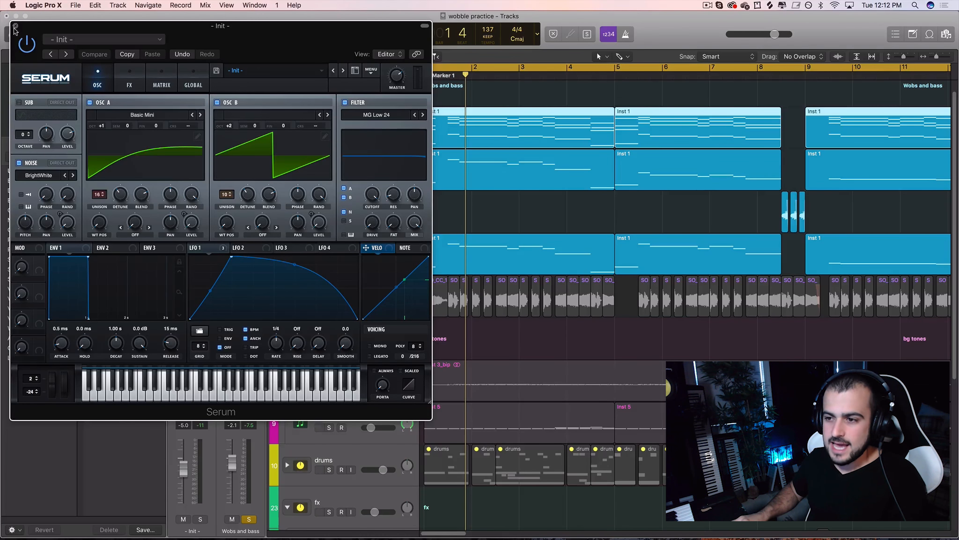
pyautogui.click(15, 26)
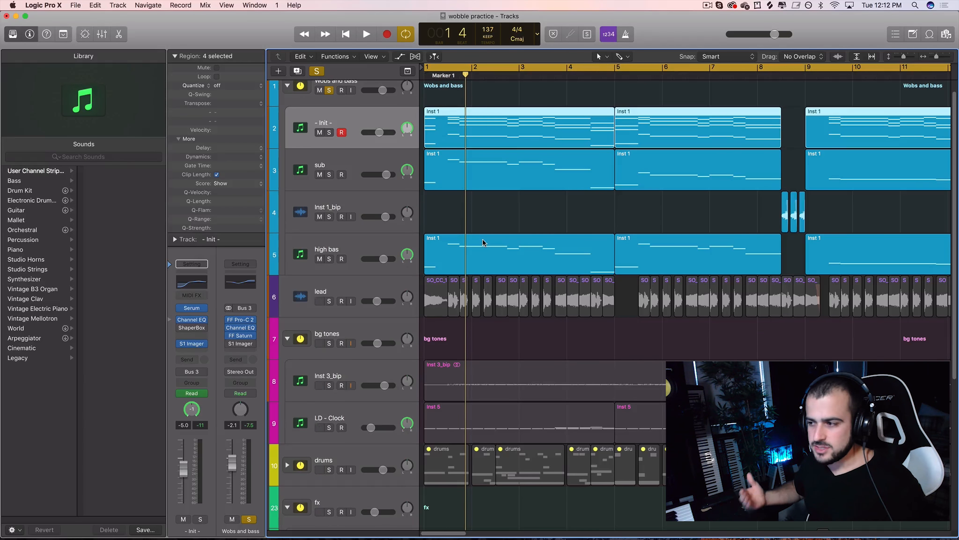
# Show track automation, solo the - Init - track instead of the Wobs and bass stack, and play it
pyautogui.click(399, 56)
pyautogui.click(329, 126)
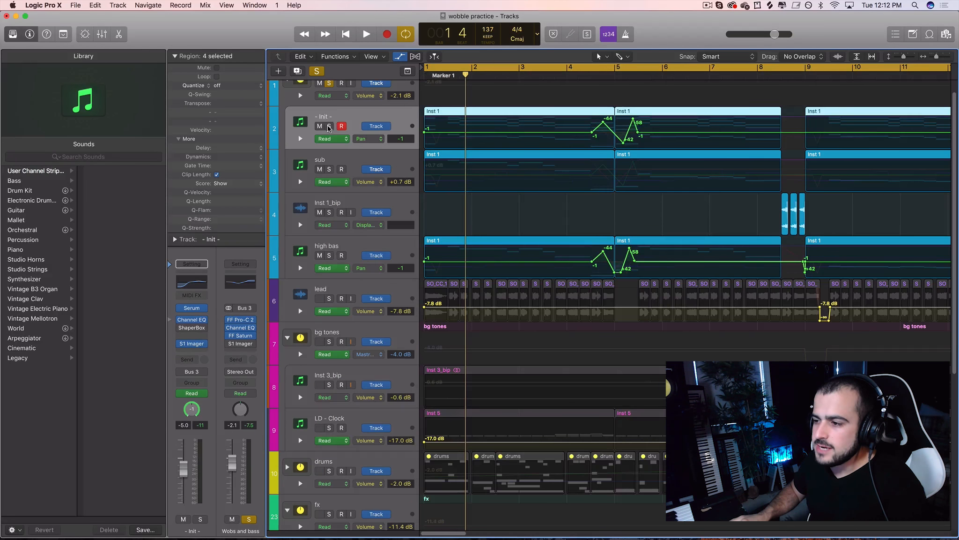
pyautogui.click(329, 84)
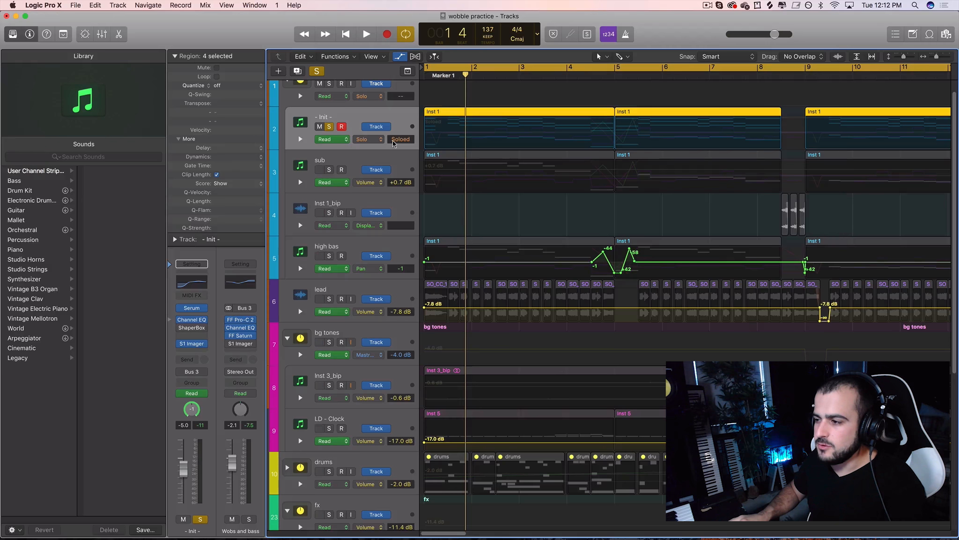
pyautogui.scroll(2, 431, 136)
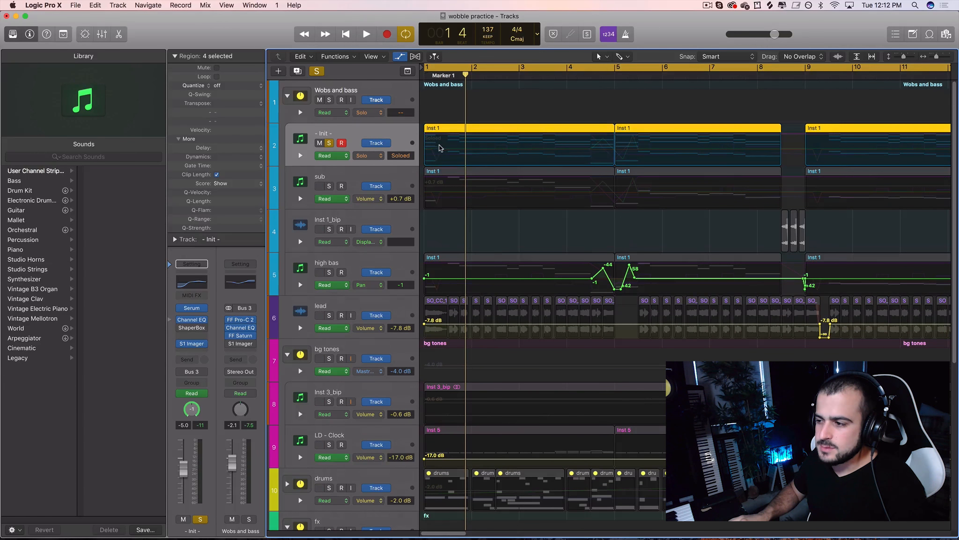
pyautogui.press('space')
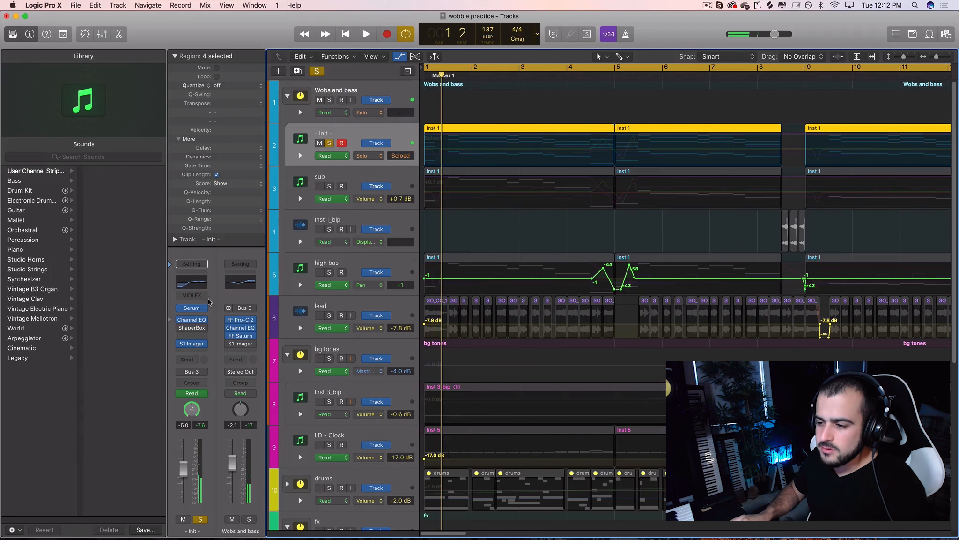
# Play the - Init - track with Serum beside its pitch bend automation, and close Serum, clear the solo and hide automation
pyautogui.click(199, 307)
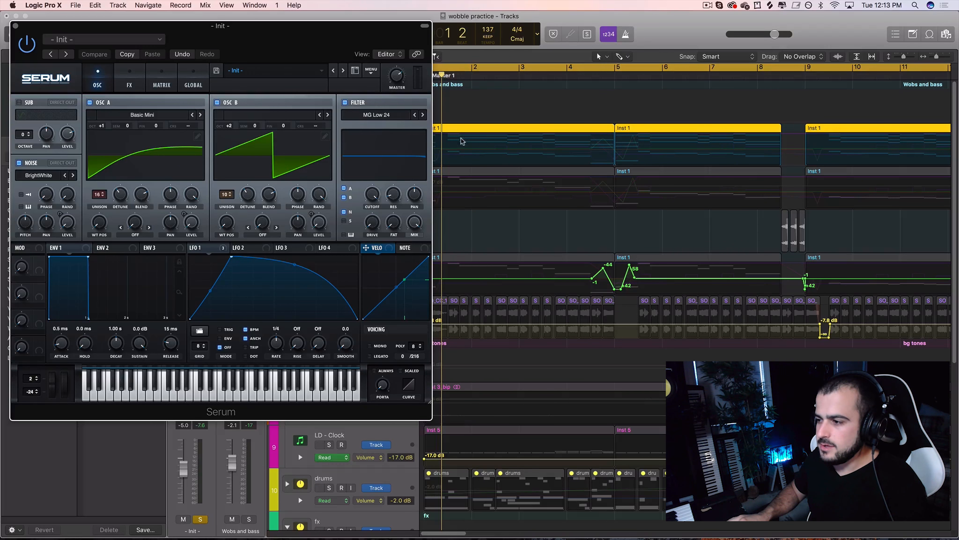
pyautogui.moveTo(209, 37); pyautogui.dragTo(776, 63)
pyautogui.press('space')
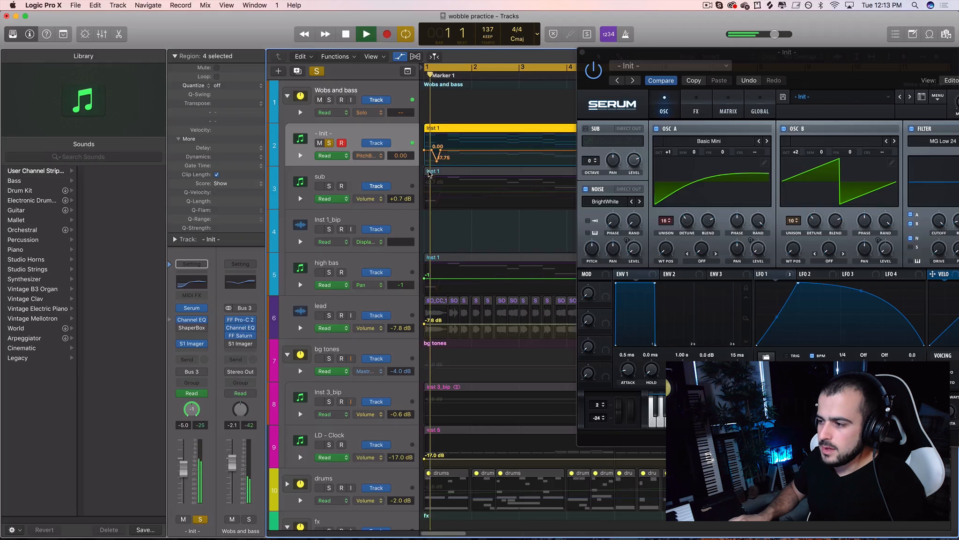
pyautogui.click(582, 53)
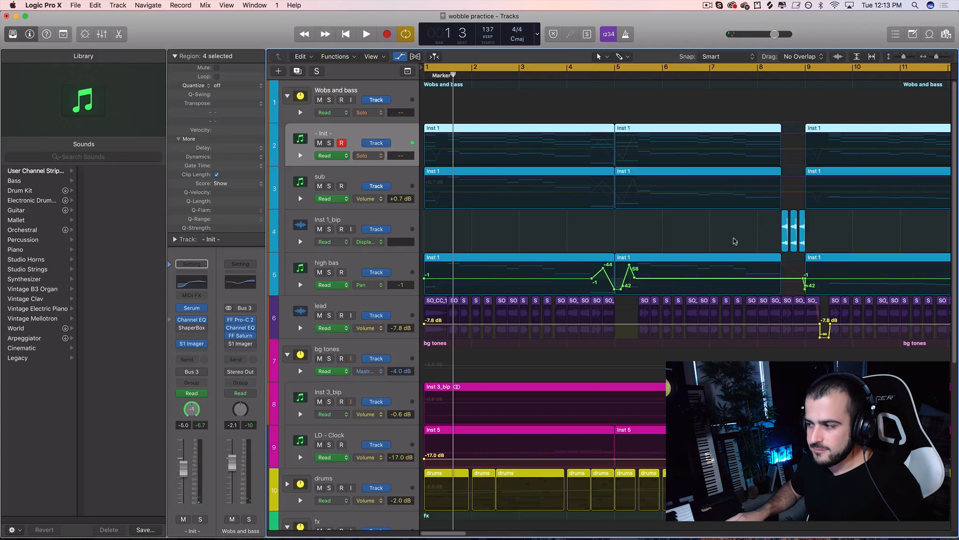
pyautogui.click(402, 57)
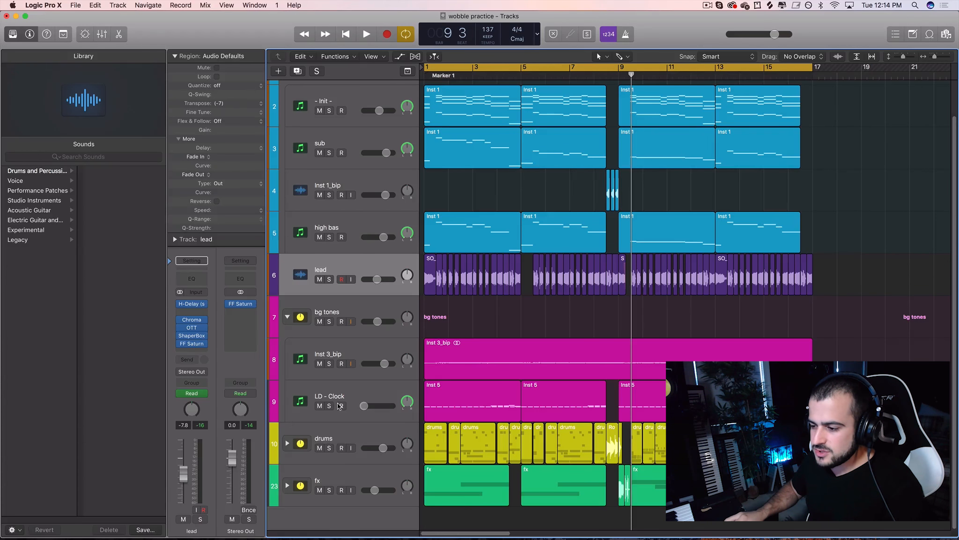
# Expand the fx stack and audition it soloed with the cycle range set to bars 9 to 13
pyautogui.click(287, 490)
pyautogui.scroll(-5, 364, 321)
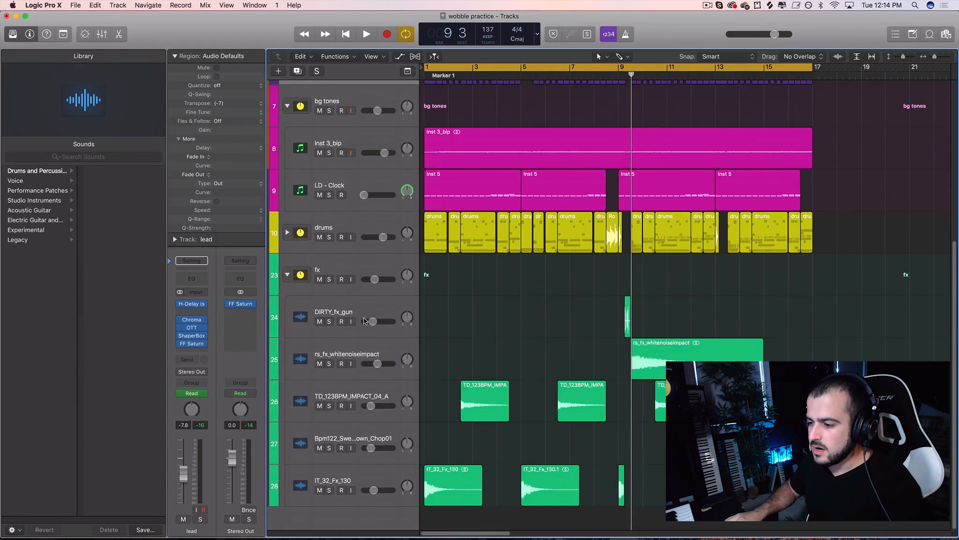
pyautogui.click(329, 279)
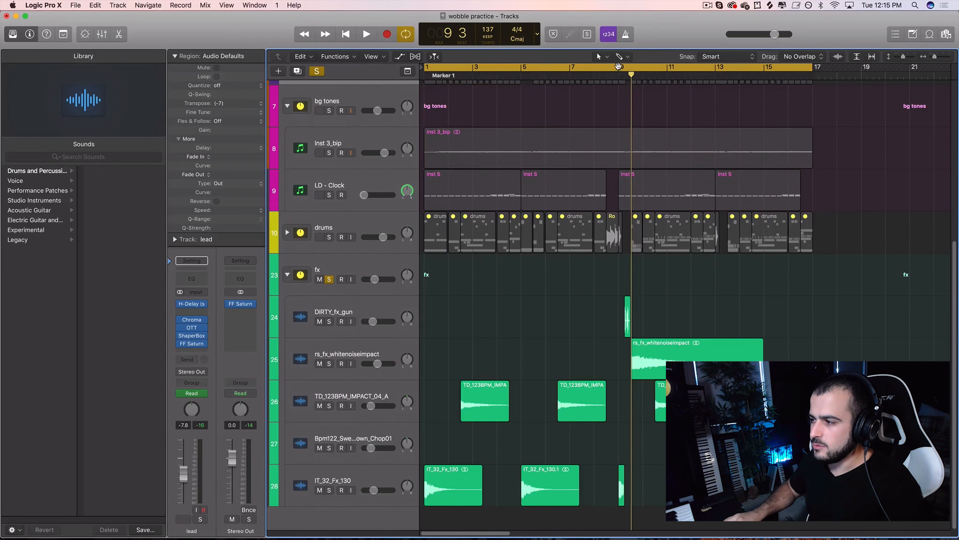
pyautogui.moveTo(618, 66); pyautogui.dragTo(717, 56)
pyautogui.press('space')
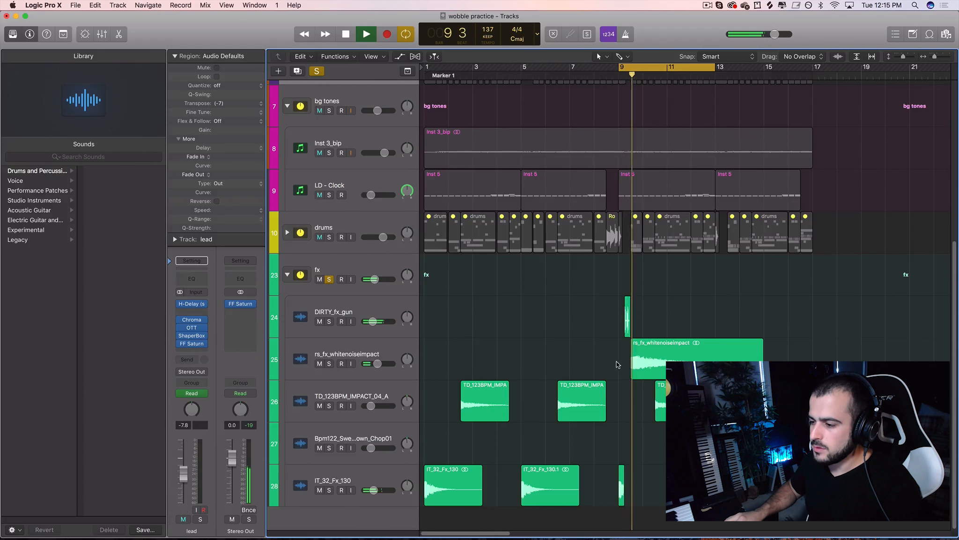
pyautogui.click(329, 278)
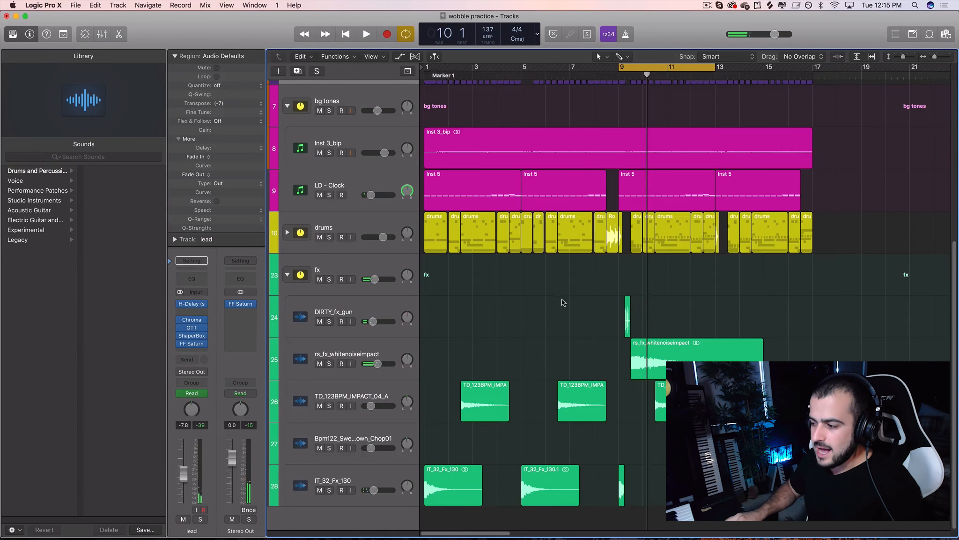
# Select the DIRTY_fx_gun and rs_fx_whitenoiseimpact regions, and examine the individual tracks inside the expanded drums stack
pyautogui.moveTo(562, 299); pyautogui.dragTo(689, 349)
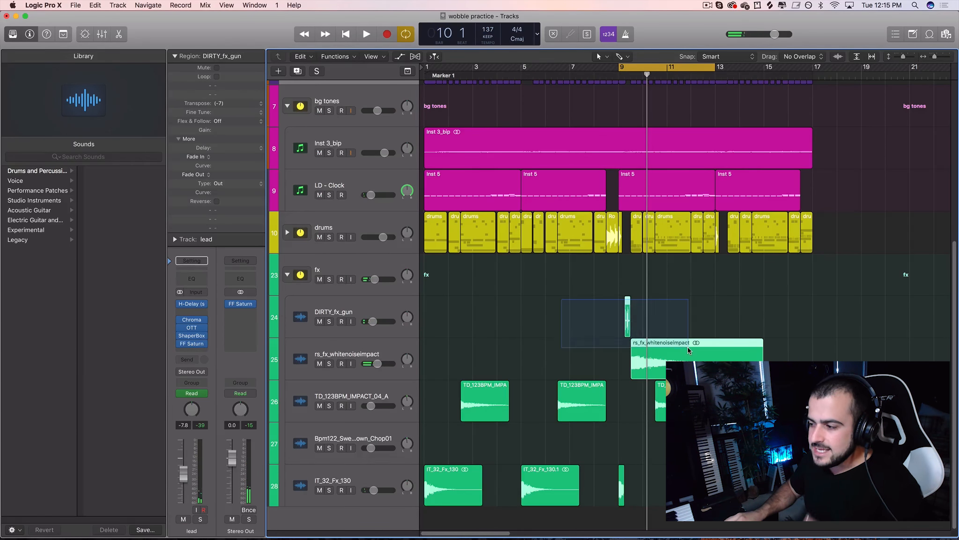
pyautogui.click(287, 233)
pyautogui.scroll(-10, 628, 328)
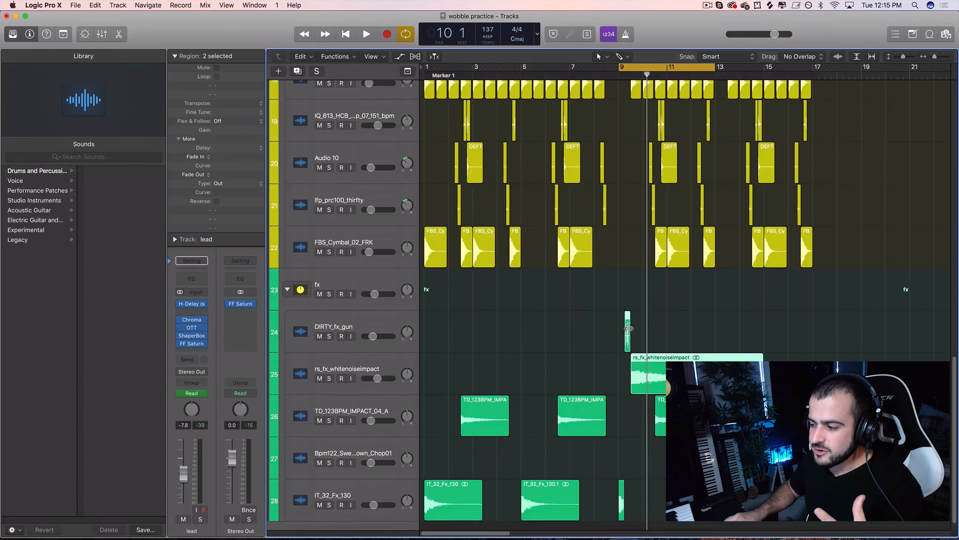
pyautogui.scroll(6, 637, 341)
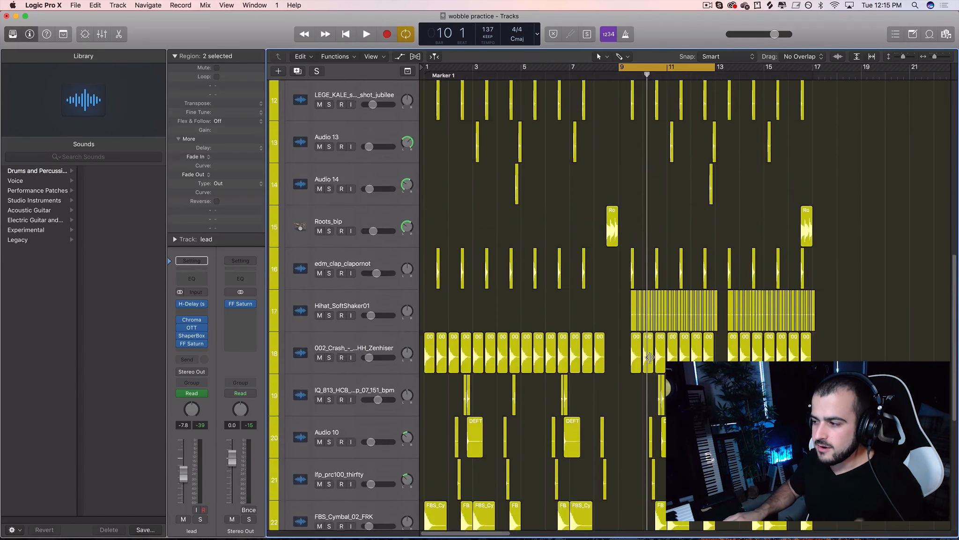
pyautogui.scroll(6, 648, 357)
pyautogui.scroll(-5, 632, 405)
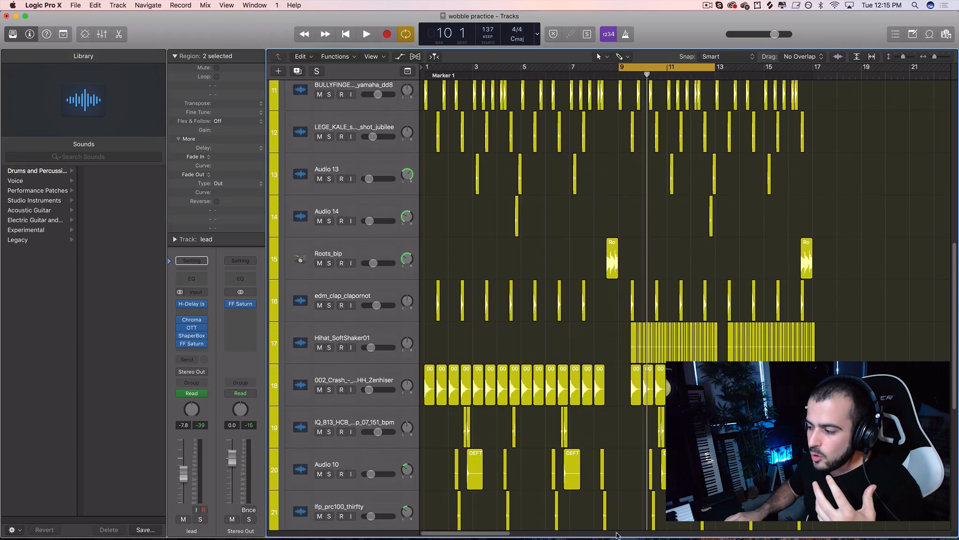
pyautogui.scroll(-1, 629, 469)
pyautogui.scroll(7, 618, 178)
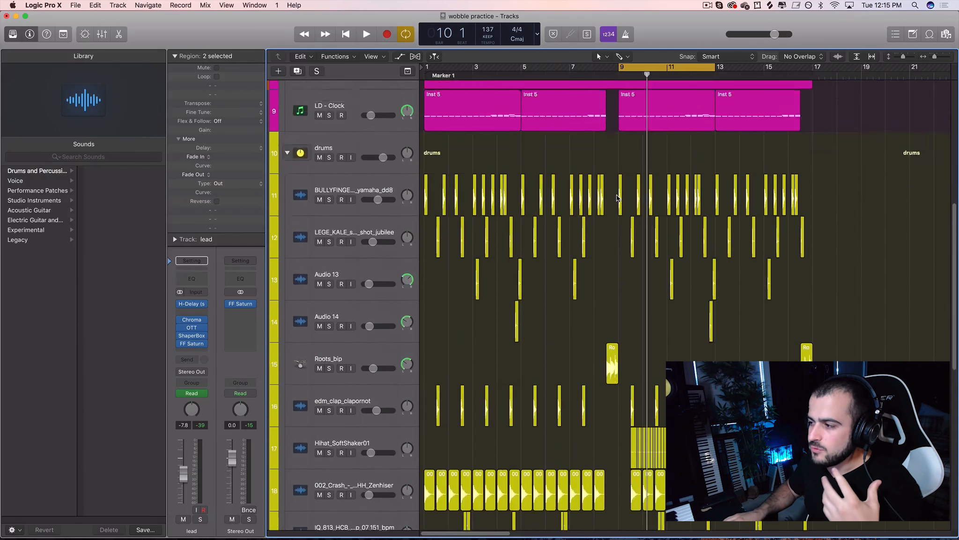
# Show track automation and display the Volume parameter on the bg tones stack
pyautogui.click(341, 176)
pyautogui.press('a')
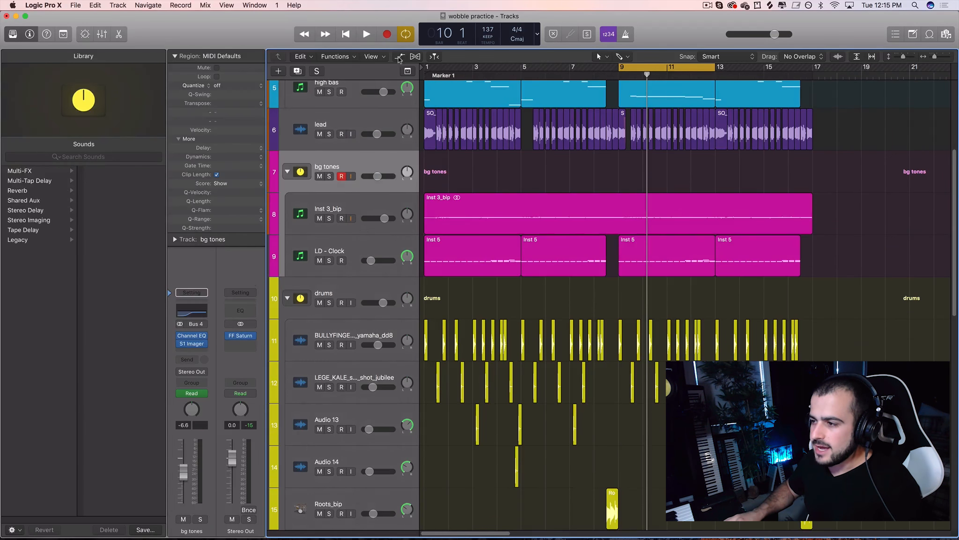
pyautogui.click(368, 182)
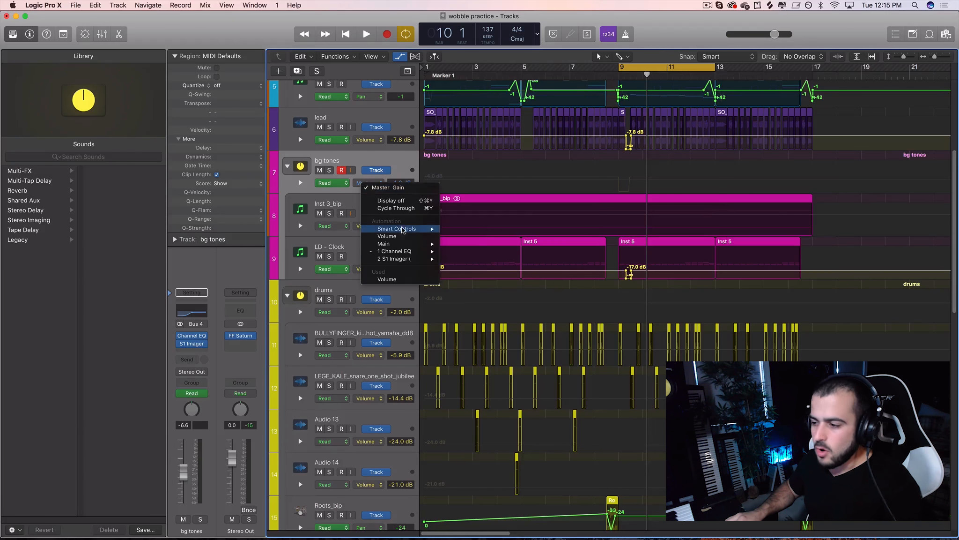
pyautogui.click(386, 280)
pyautogui.scroll(2, 622, 229)
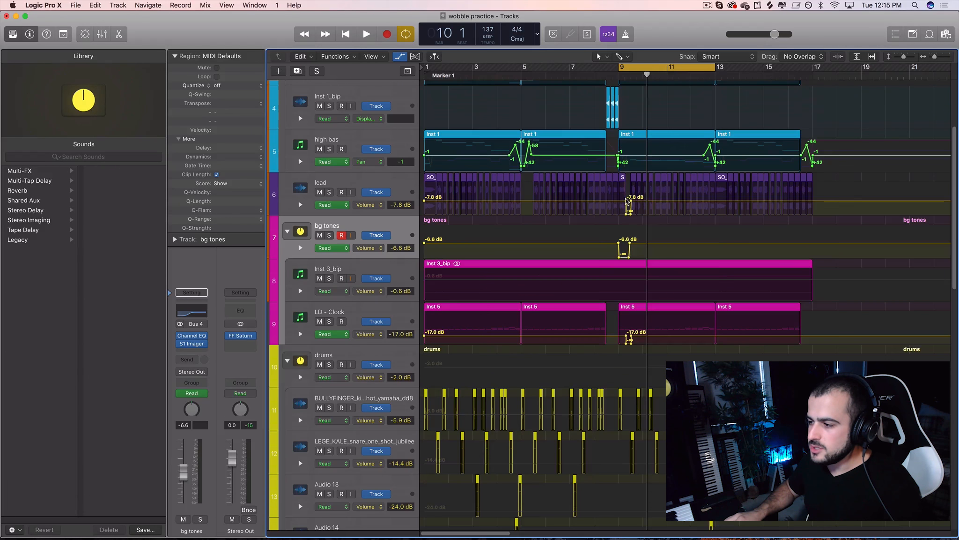
# Solo the lead, DIRTY_fx_gun and rs_fx_whitenoiseimpact tracks and play them together from bar 9
pyautogui.click(358, 181)
pyautogui.press('s')
pyautogui.scroll(-10, 603, 305)
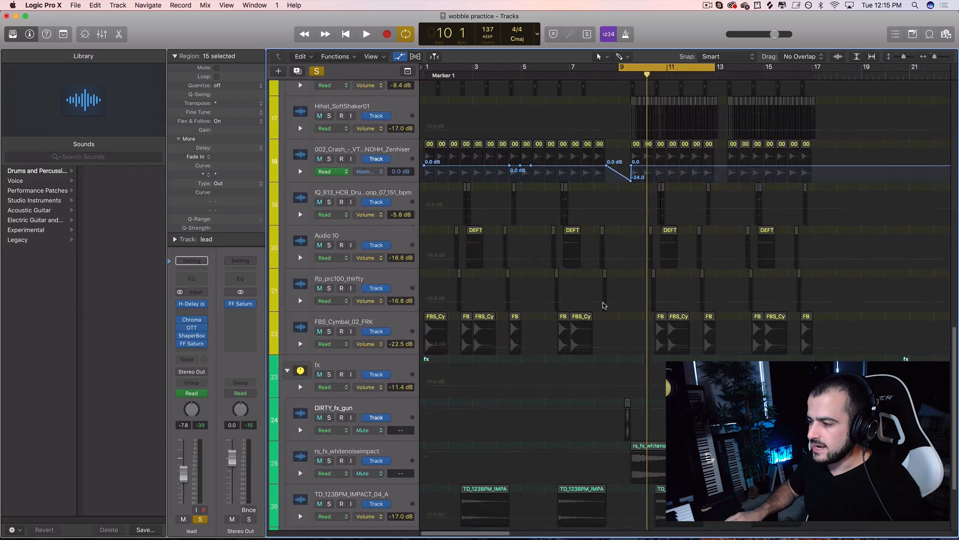
pyautogui.scroll(-3, 599, 328)
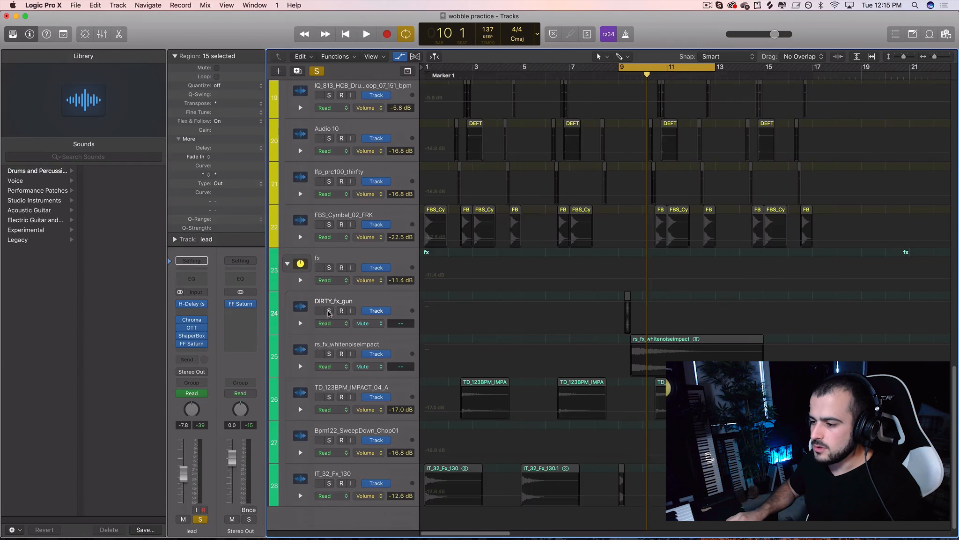
pyautogui.scroll(15, 638, 164)
pyautogui.press('space')
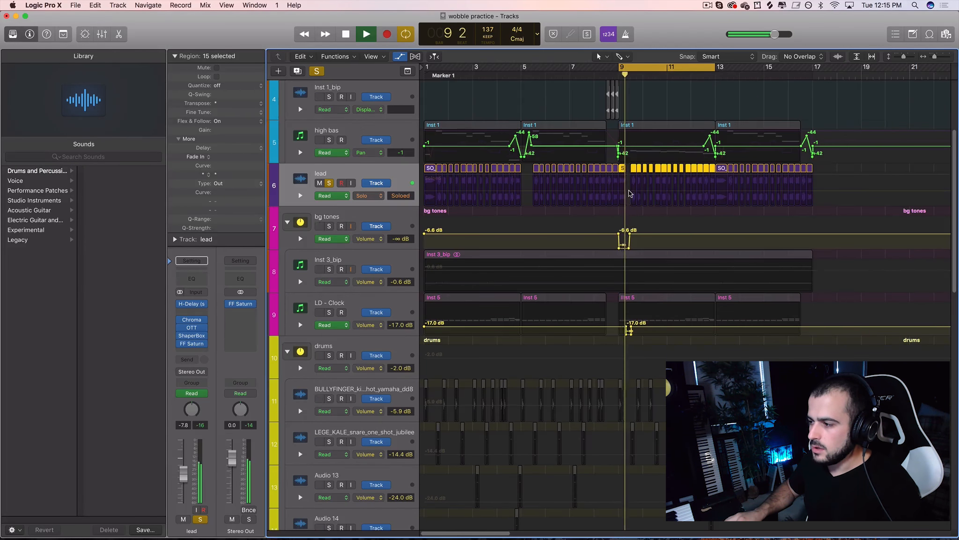
pyautogui.press('space')
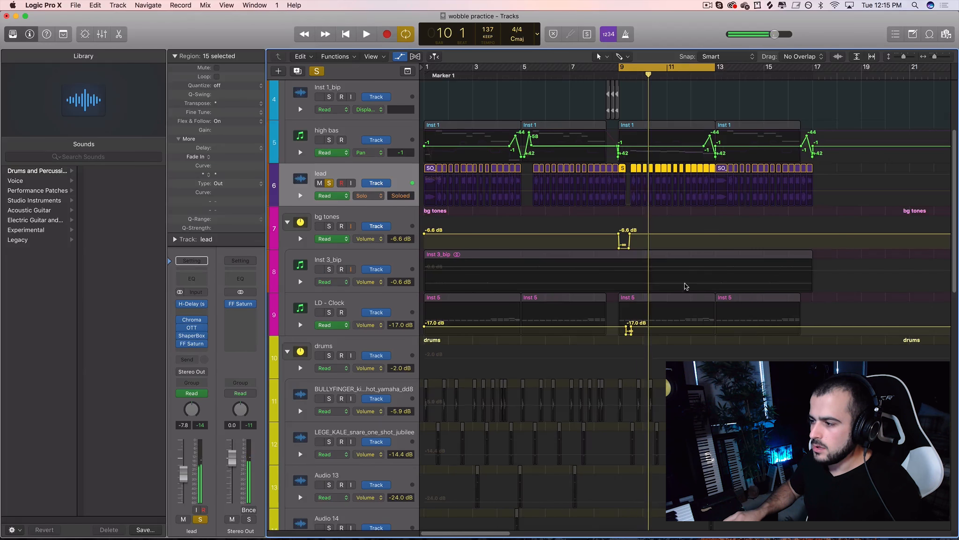
# Unsolo the two fx tracks, play the lead by itself from bar 9, and clear its solo
pyautogui.scroll(-14, 632, 162)
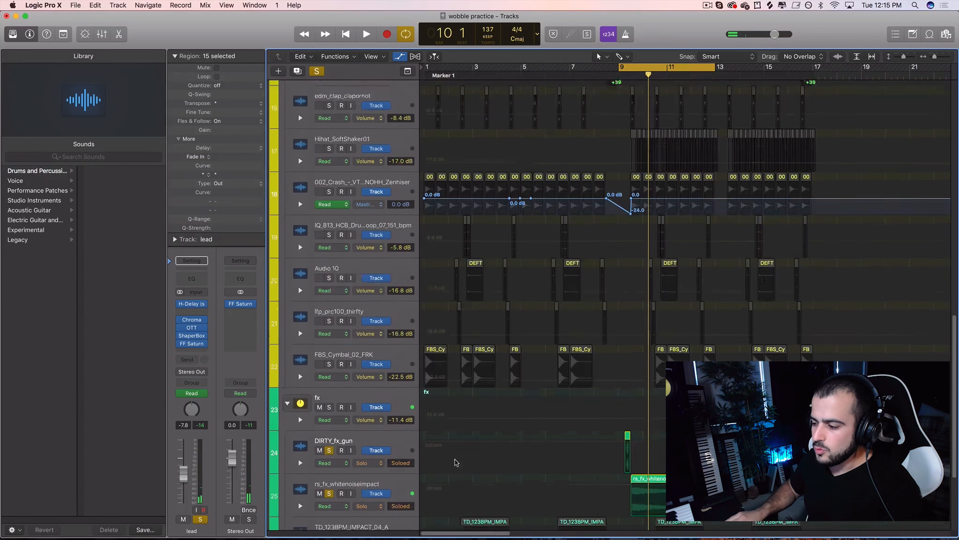
pyautogui.scroll(15, 506, 306)
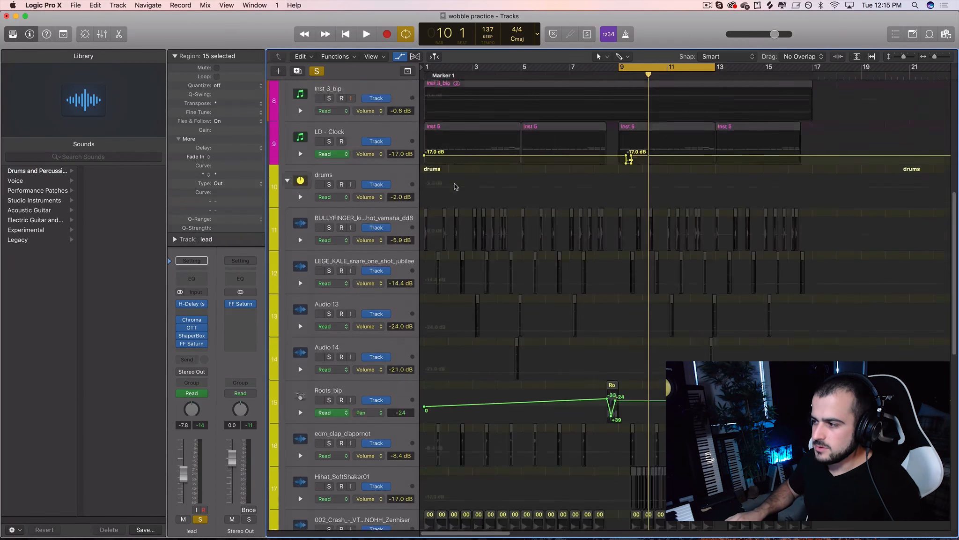
pyautogui.press('space')
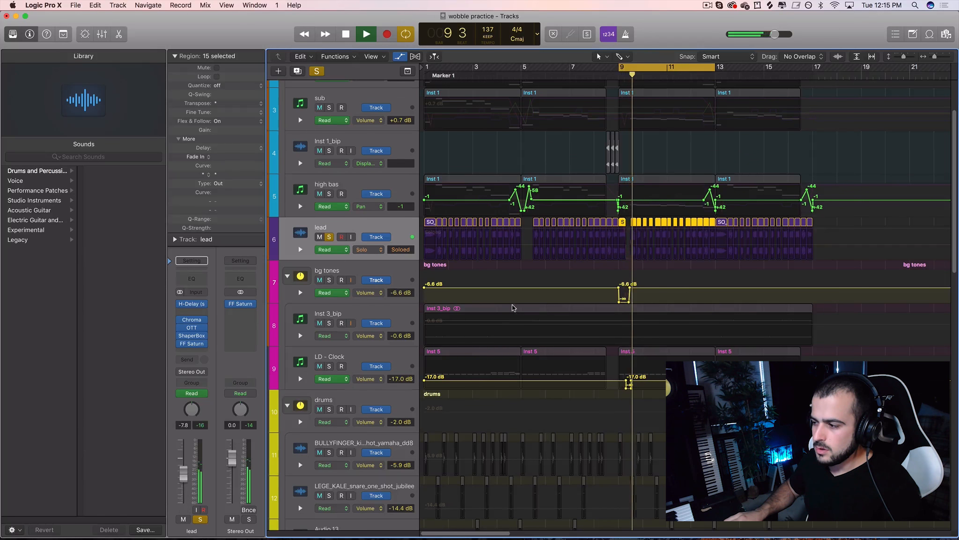
pyautogui.press('space')
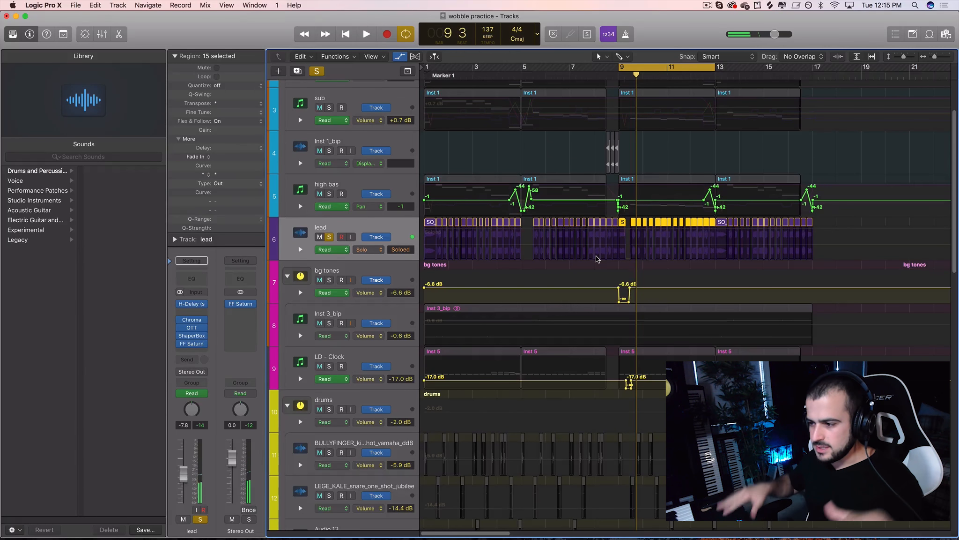
pyautogui.click(330, 237)
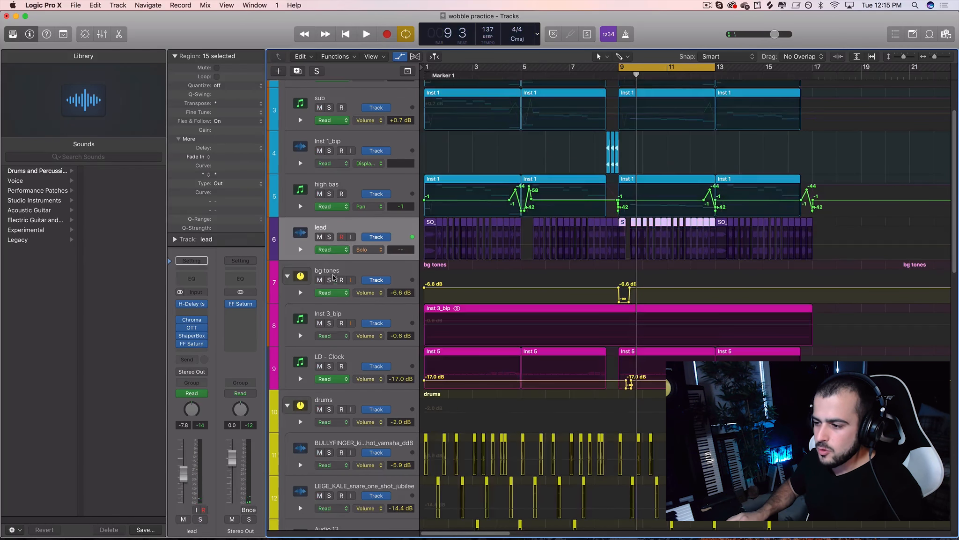
# Solo the bg tones stack with its Volume automation displayed, and play the loop from an earlier cycle start, just after bar 8
pyautogui.click(330, 279)
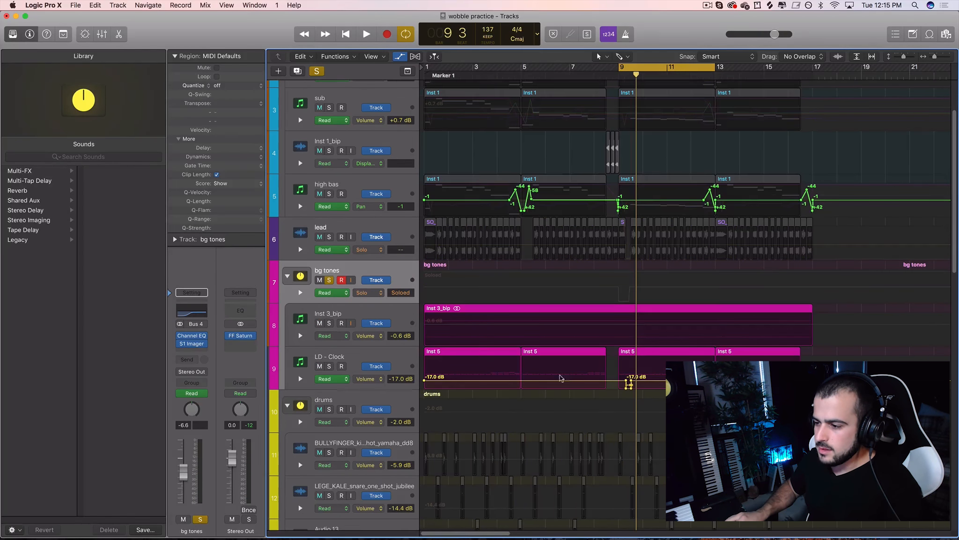
pyautogui.click(376, 295)
pyautogui.click(405, 388)
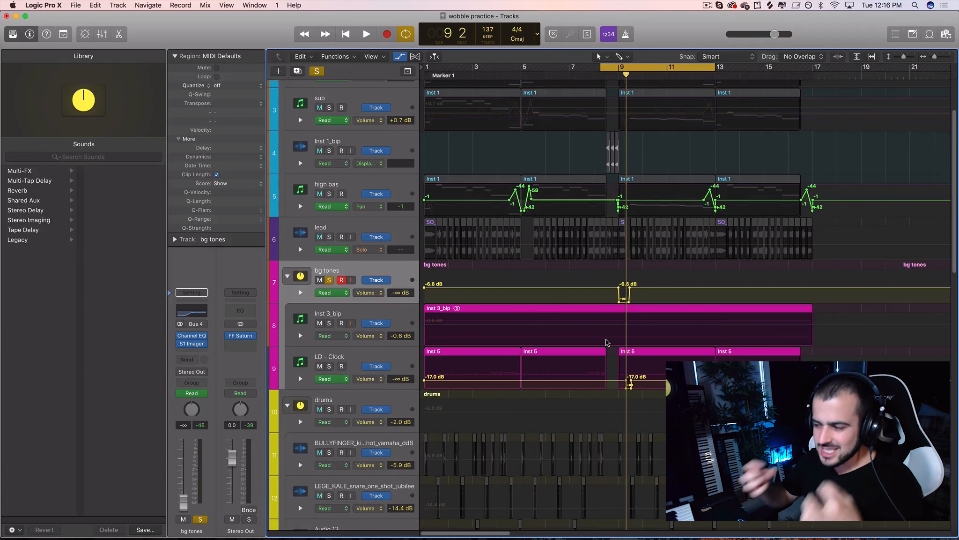
pyautogui.press('space')
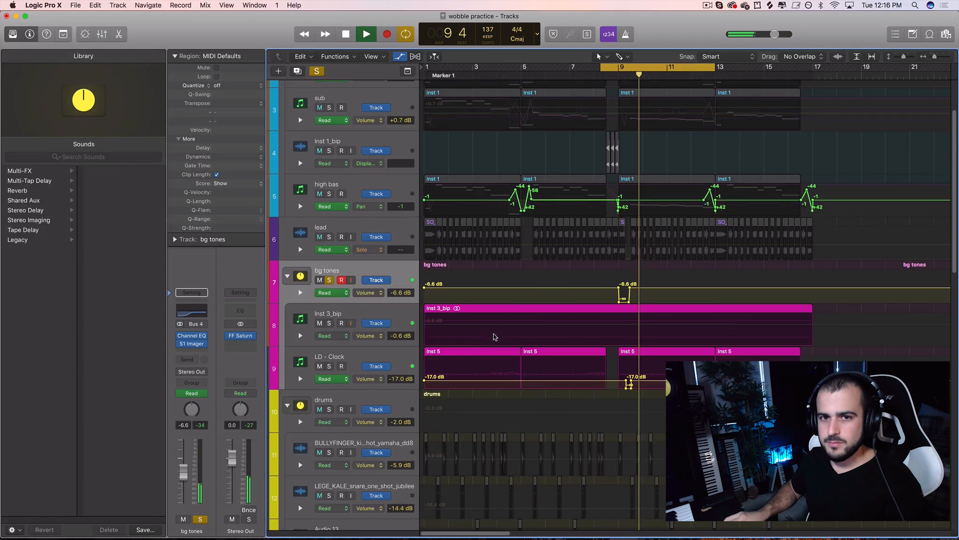
# Stop playback, clear the solo on the bg tones stack and hide the track automation
pyautogui.press('space')
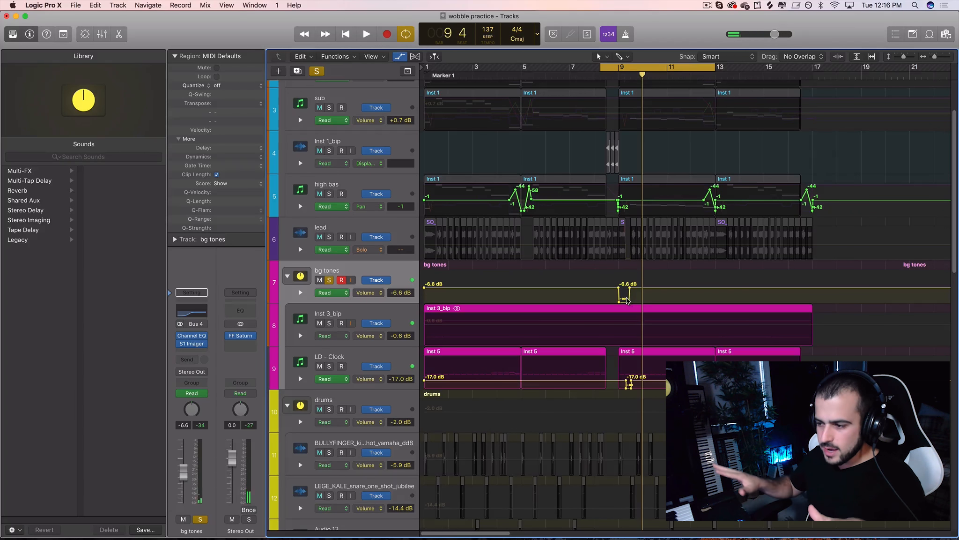
pyautogui.click(329, 280)
pyautogui.scroll(3, 439, 328)
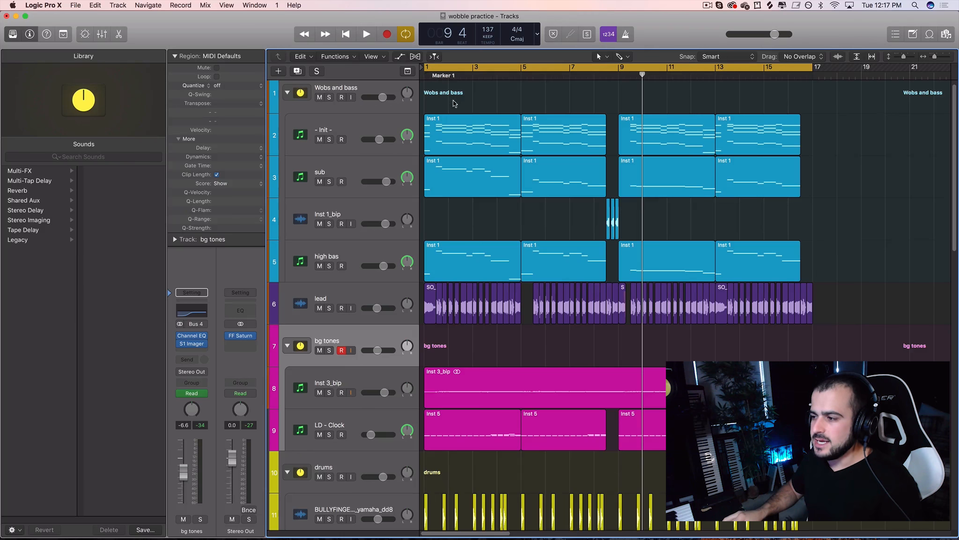
# Point out the four sections of Inst 1 regions across the Wobs and bass stack by marking them one after another
pyautogui.moveTo(445, 92); pyautogui.dragTo(477, 255)
pyautogui.moveTo(564, 90); pyautogui.dragTo(582, 263)
pyautogui.moveTo(675, 98); pyautogui.dragTo(695, 274)
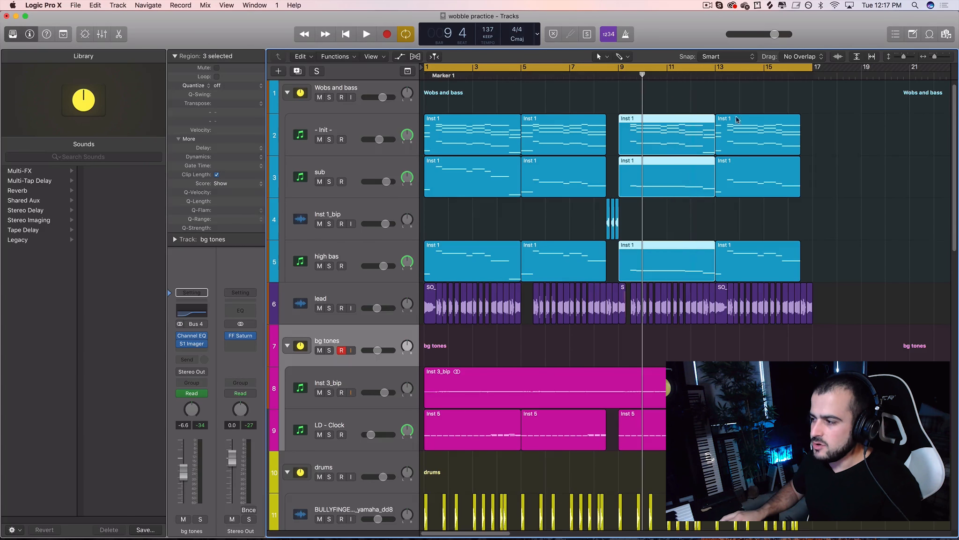
pyautogui.moveTo(742, 99); pyautogui.dragTo(820, 245)
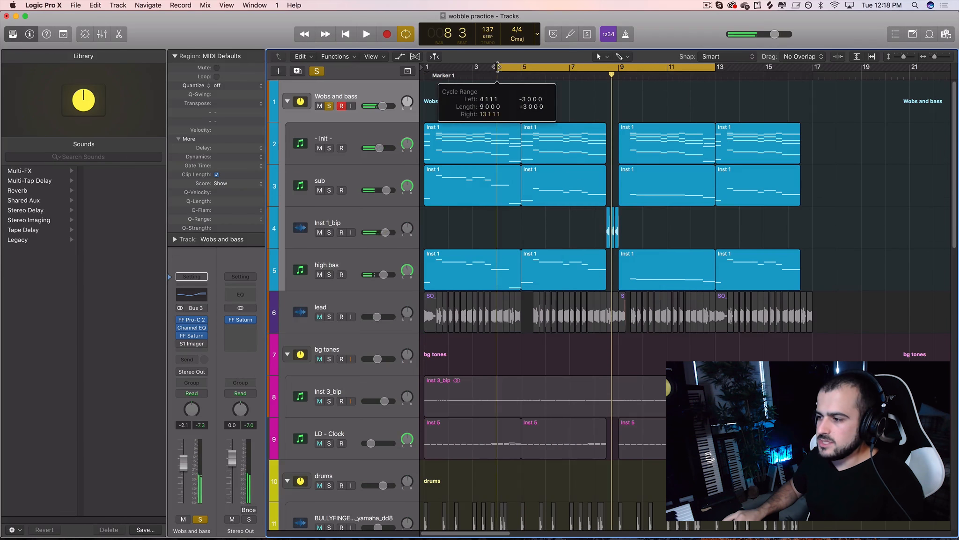
# Solo the Wobs and bass stack and play it with the cycle start moved to just before bar 4
pyautogui.moveTo(497, 69); pyautogui.dragTo(492, 69)
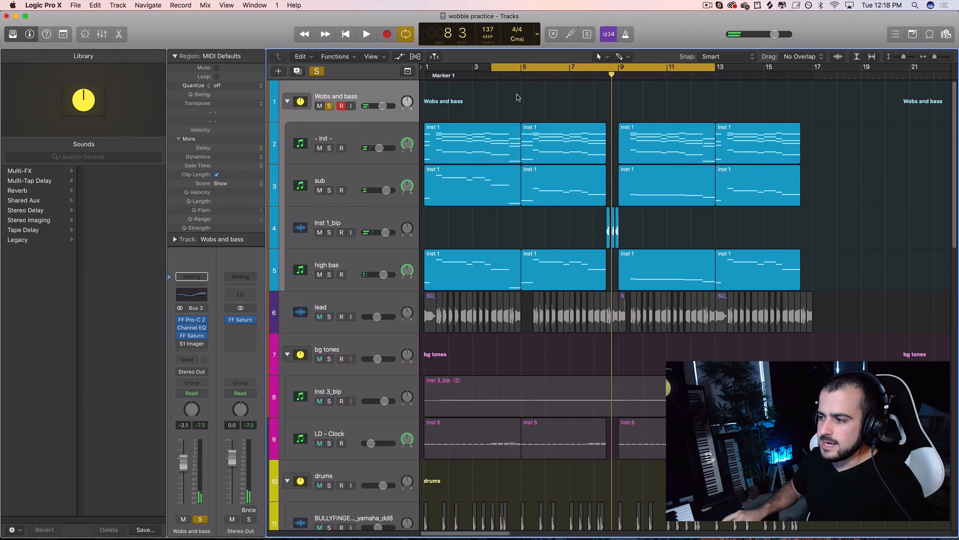
pyautogui.press('space')
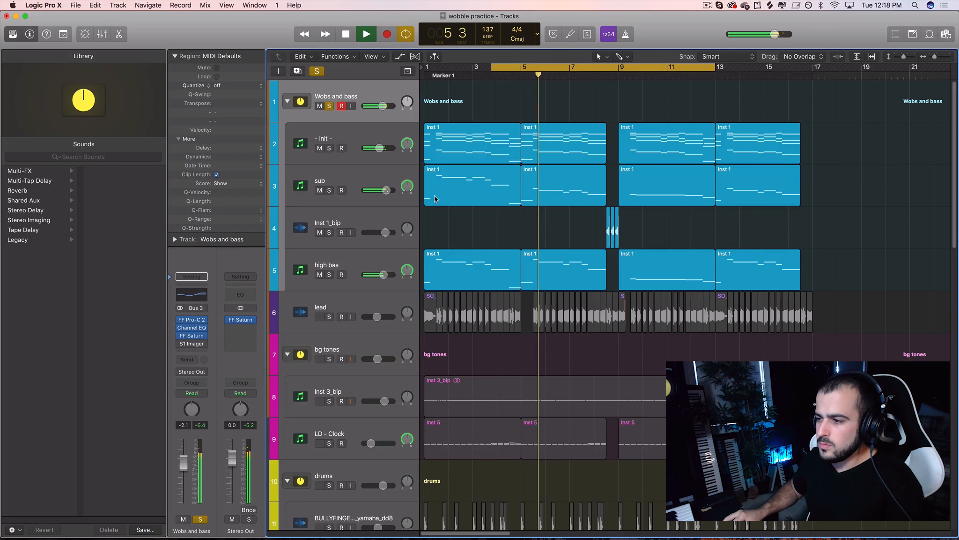
# Show track automation and display the Serum Fil Cutoff parameter on the - Init - track
pyautogui.click(399, 56)
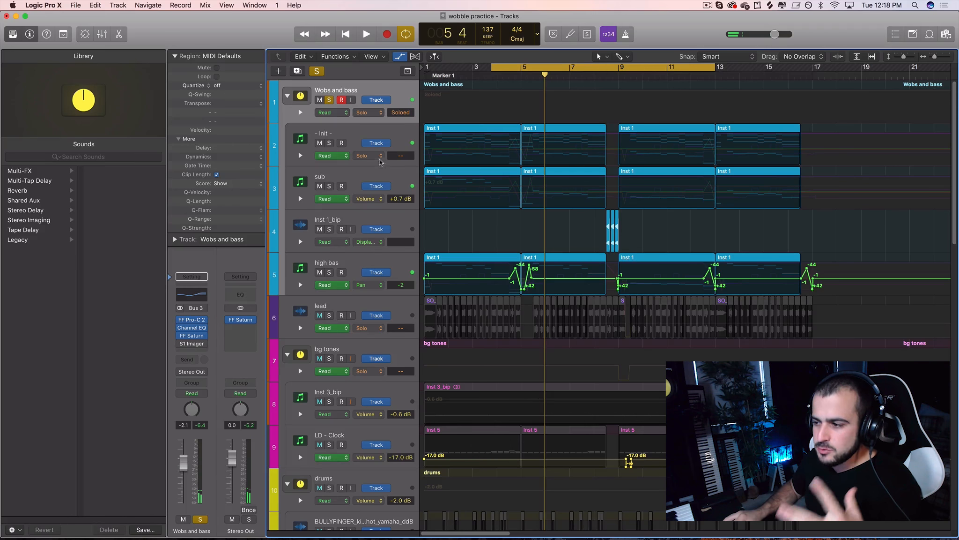
pyautogui.click(379, 229)
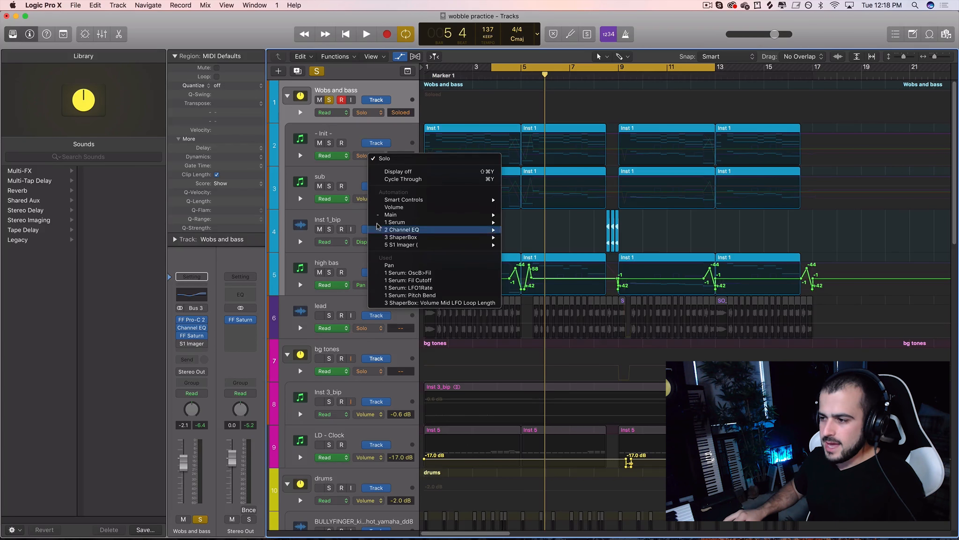
pyautogui.click(356, 135)
pyautogui.click(356, 135)
# Open the Serum instrument on the - Init - track and place its window clear of the filter cutoff automation around bar 5
pyautogui.click(191, 308)
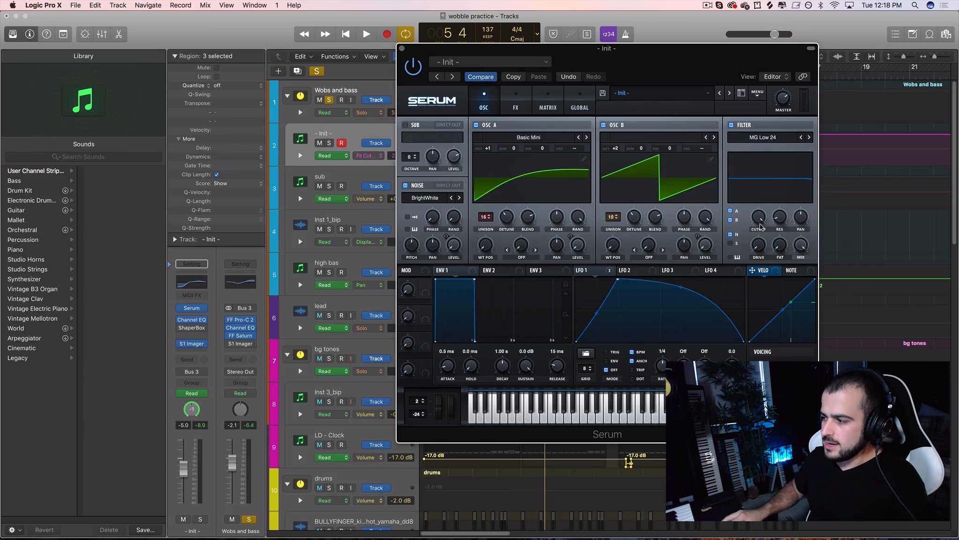
pyautogui.moveTo(678, 82); pyautogui.dragTo(282, 105)
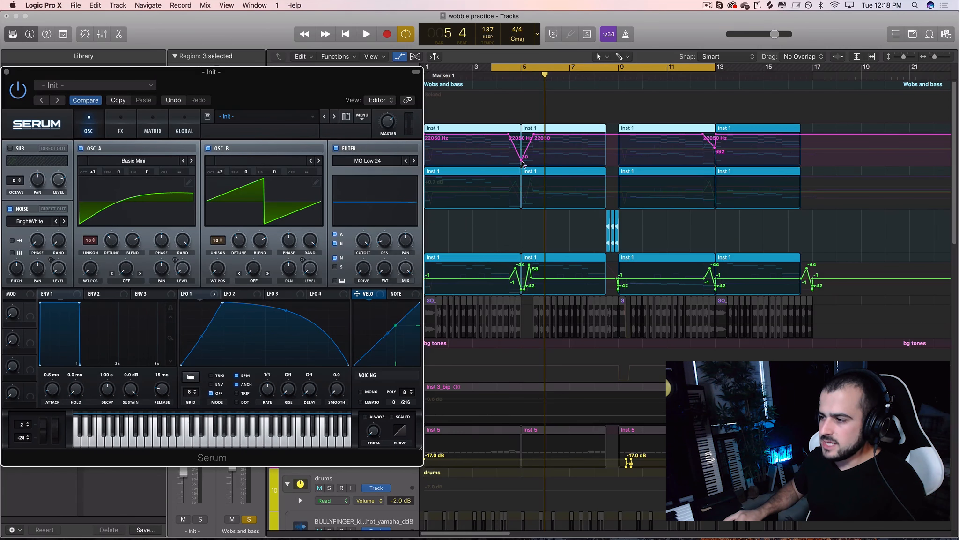
pyautogui.moveTo(372, 91); pyautogui.dragTo(408, 68)
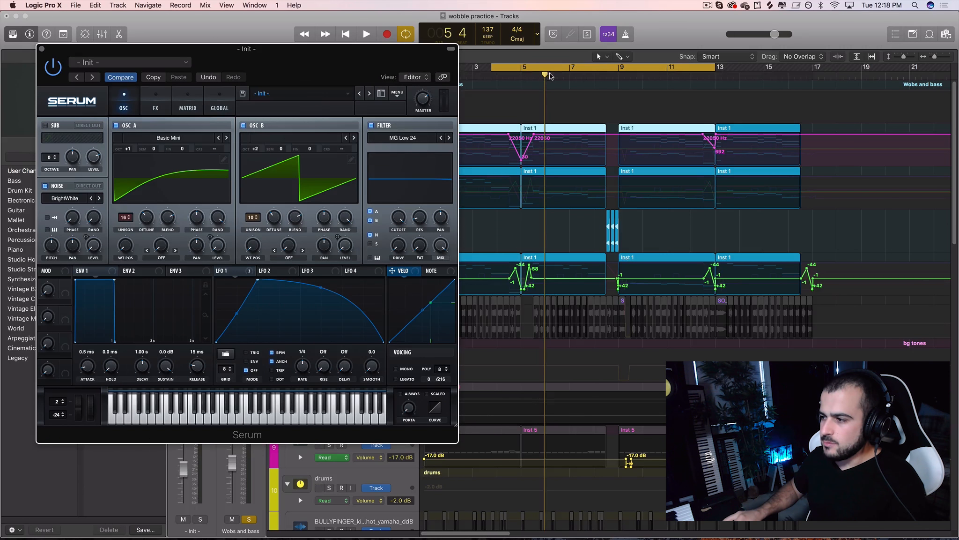
# Play the loop through the filter cutoff dip at bar 5 while watching Serum's filter and LFO rate
pyautogui.moveTo(550, 76)
pyautogui.mouseDown()
pyautogui.moveTo(503, 75)
pyautogui.moveTo(533, 76)
pyautogui.mouseUp()
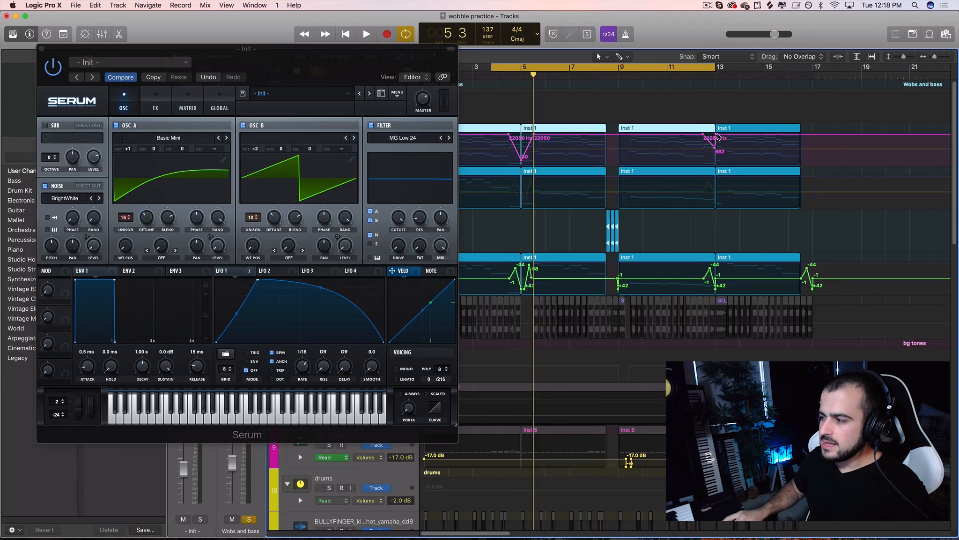
pyautogui.moveTo(688, 76); pyautogui.dragTo(500, 65)
pyautogui.press('space')
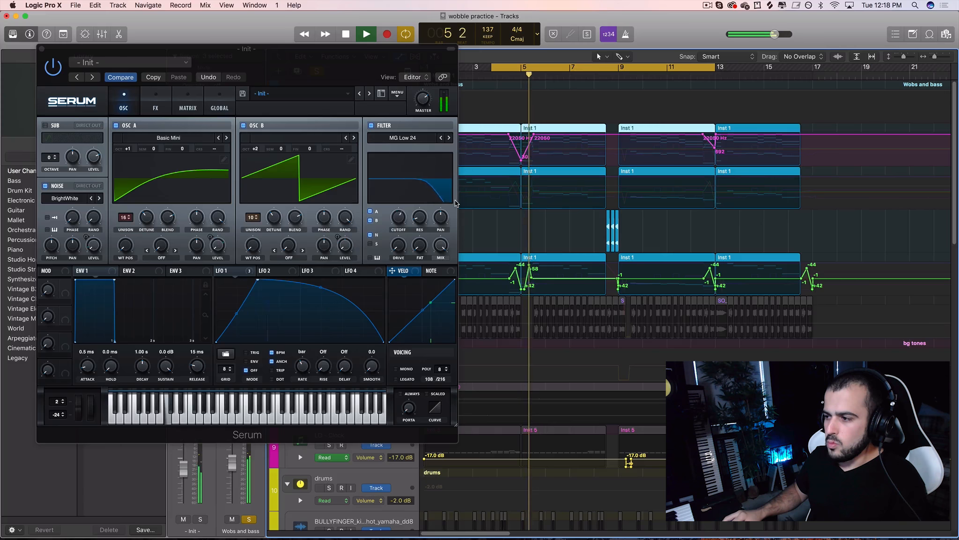
pyautogui.press('space')
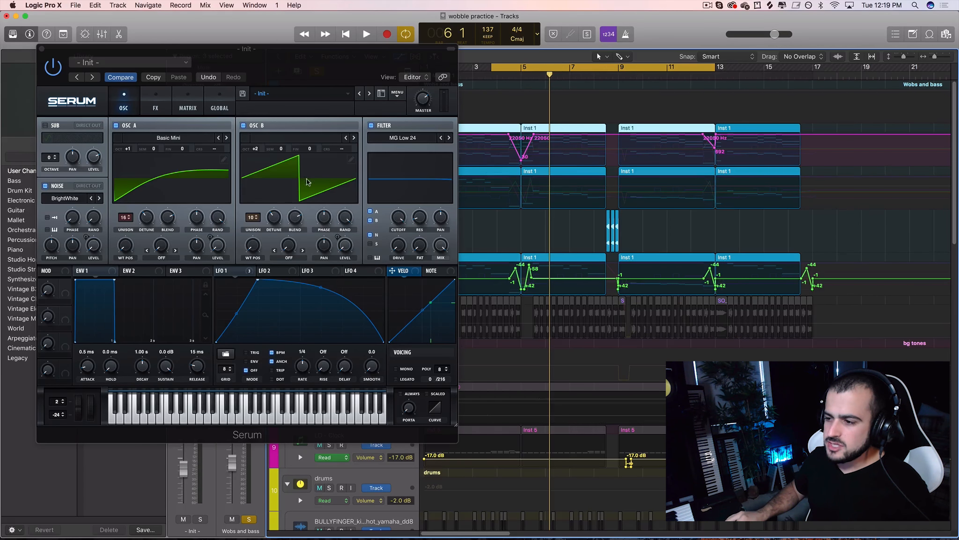
# Set the cycle range from just after bar 11 to bar 17 and play it with Serum open
pyautogui.moveTo(375, 71)
pyautogui.mouseDown()
pyautogui.moveTo(617, 188)
pyautogui.moveTo(601, 156)
pyautogui.moveTo(643, 107)
pyautogui.moveTo(361, 69)
pyautogui.mouseUp()
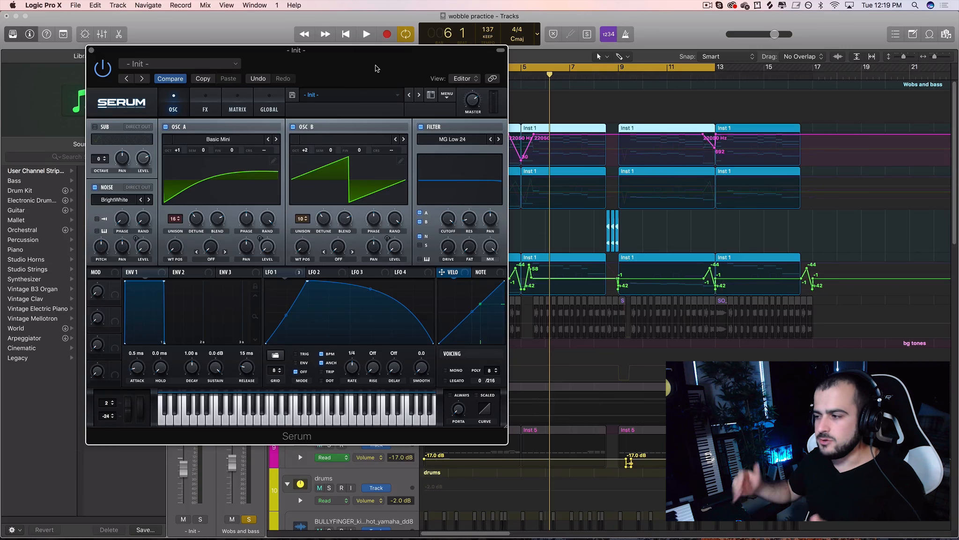
pyautogui.moveTo(375, 69); pyautogui.dragTo(307, 74)
pyautogui.moveTo(674, 67); pyautogui.dragTo(814, 67)
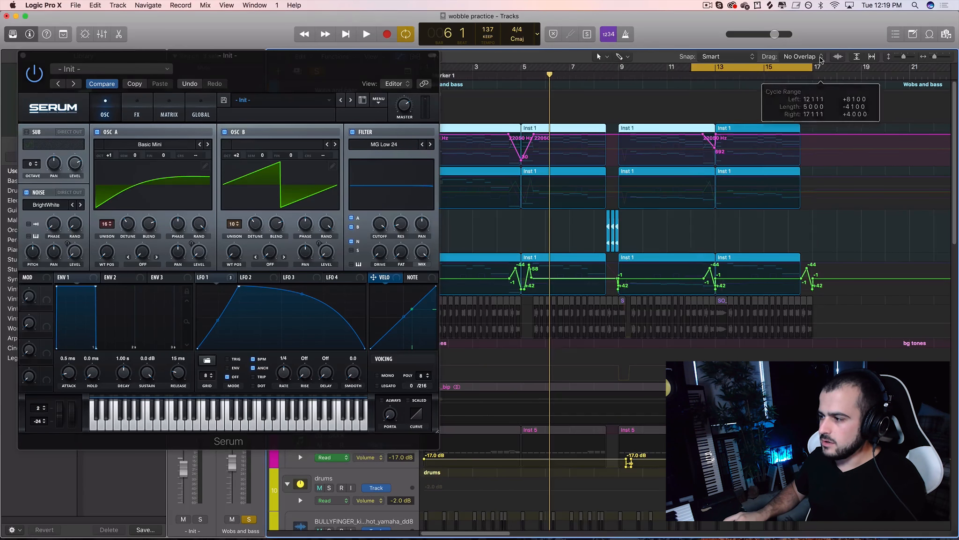
pyautogui.press('space')
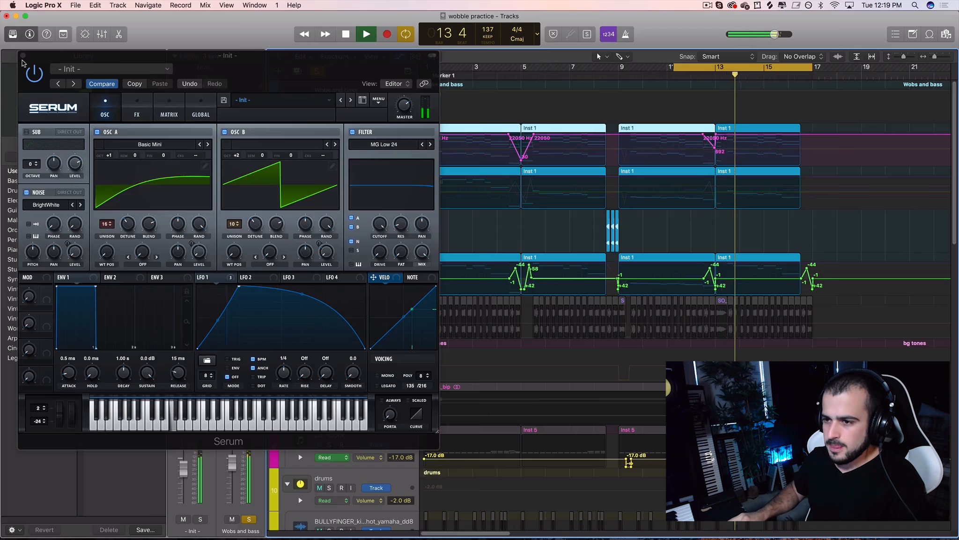
# Stop playback, close the Serum window and clear the solo on the Wobs and bass stack
pyautogui.press('space')
pyautogui.click(363, 109)
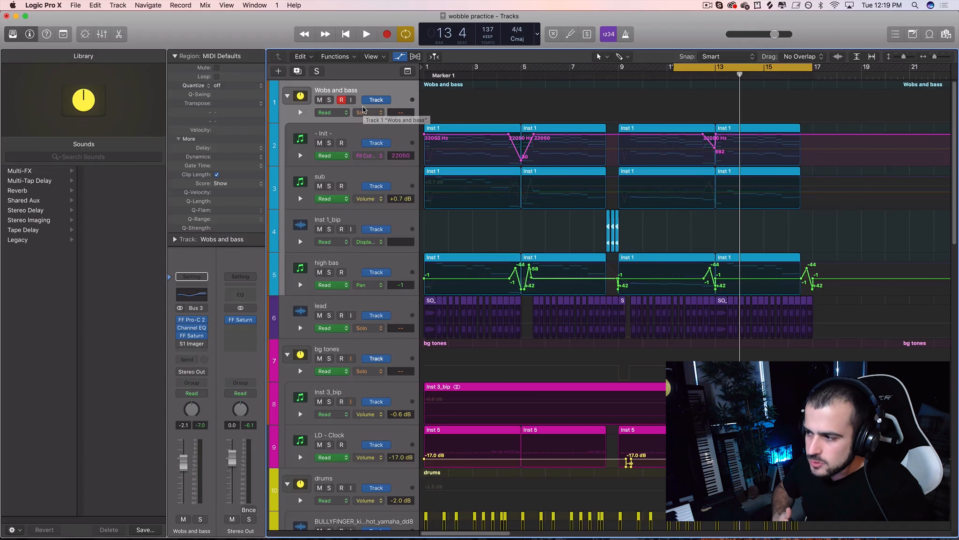